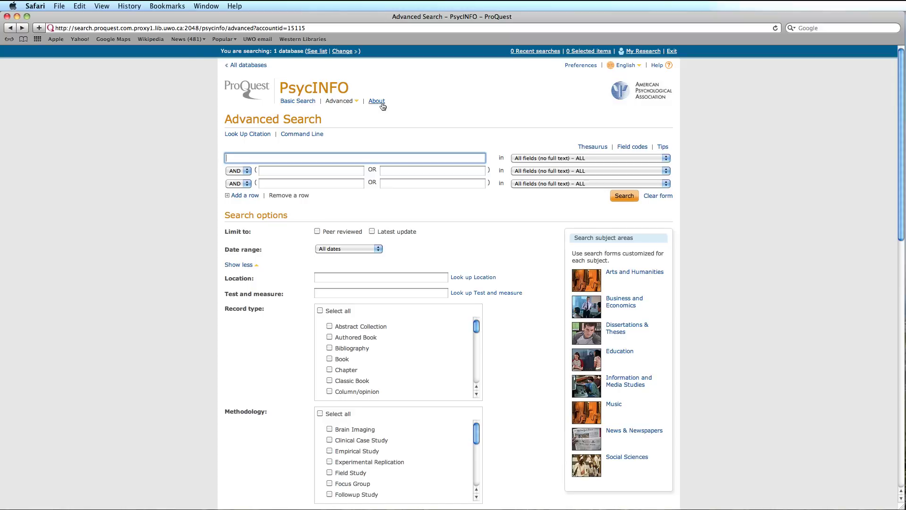
Check the first row's searchable field list, leaving the field unchanged
mouse_move(356, 102)
left_click(655, 160)
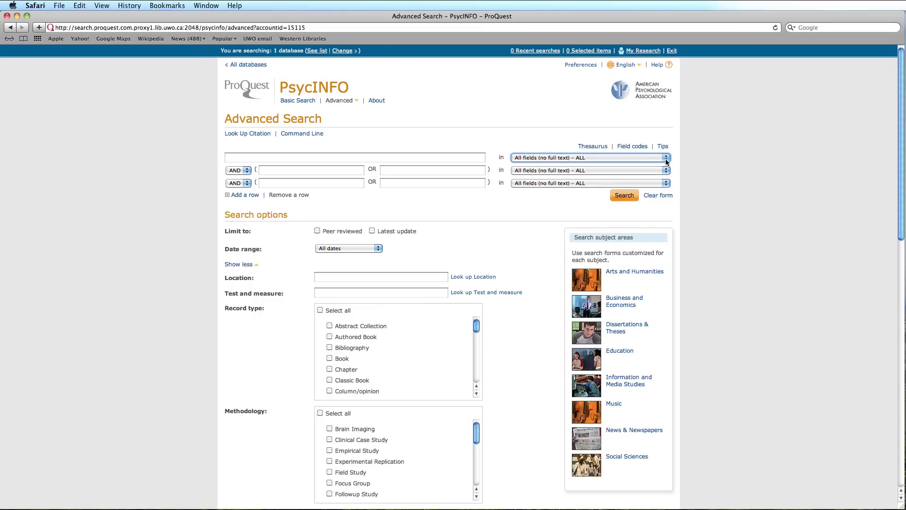
left_click(666, 159)
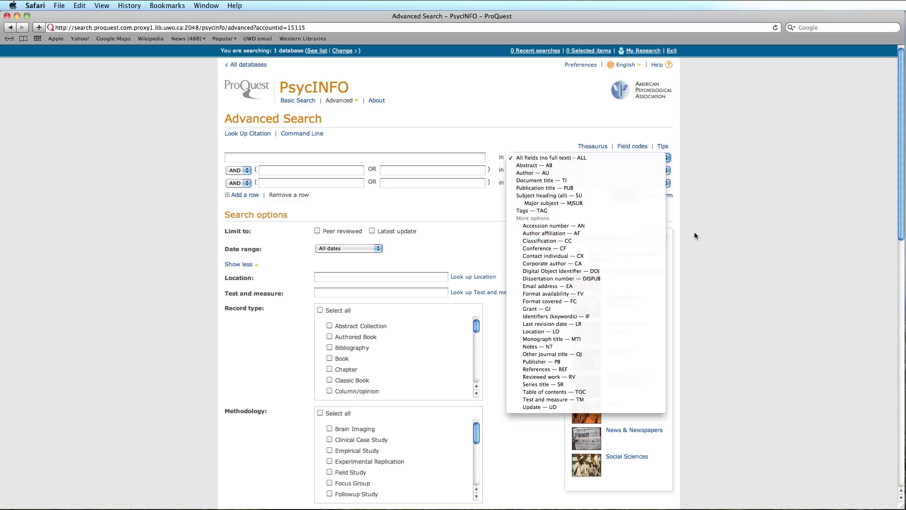
left_click(714, 225)
key("shift+Tab")
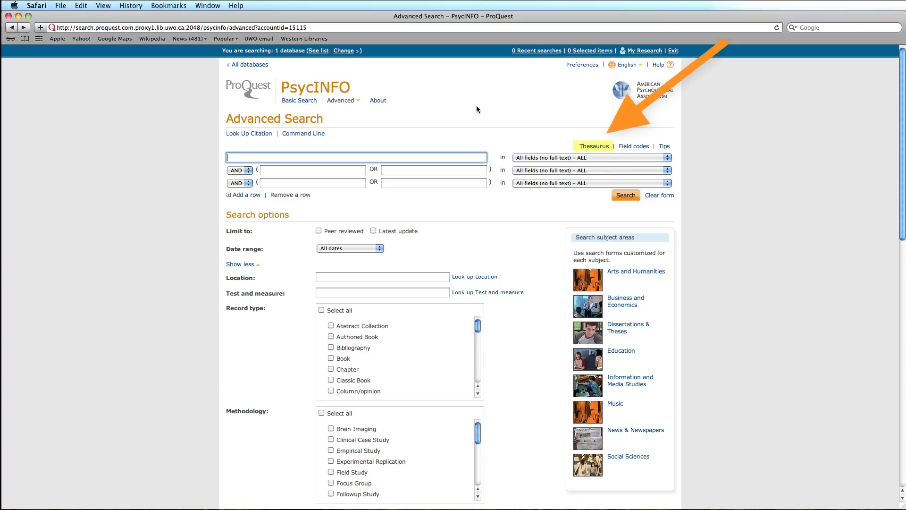
Look up 'postpartum' in the subject thesaurus and select the Postpartum Depression term
left_click(590, 147)
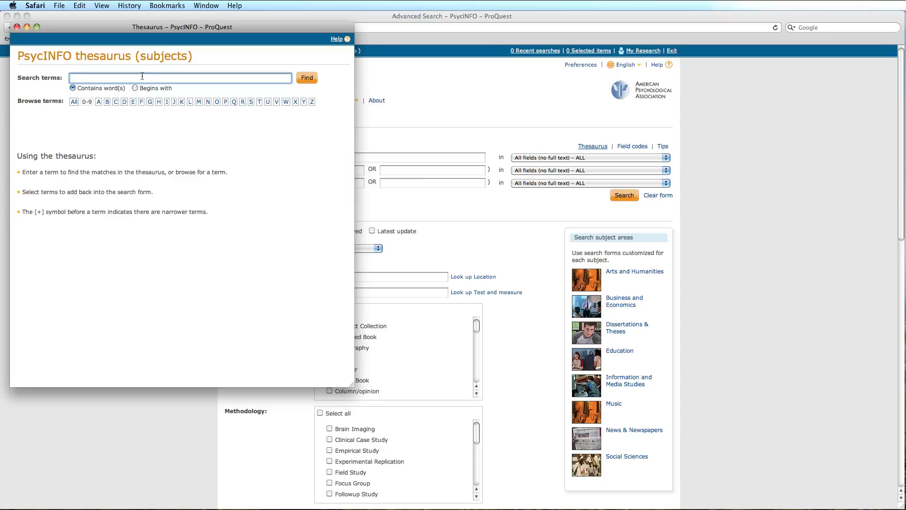
type("postpartum")
left_click(303, 79)
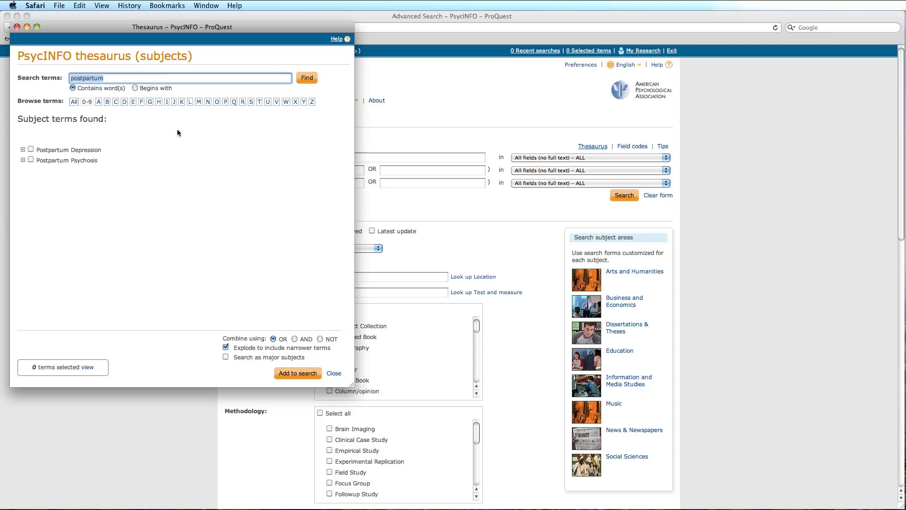
left_click(22, 150)
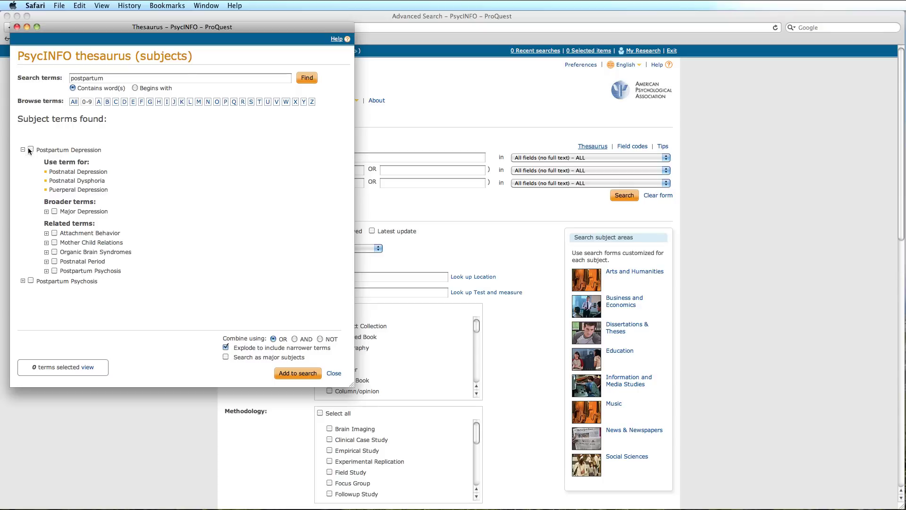
left_click(31, 149)
Add Postpartum Depression from the thesaurus to the form, then move to the second row's box
left_click(295, 375)
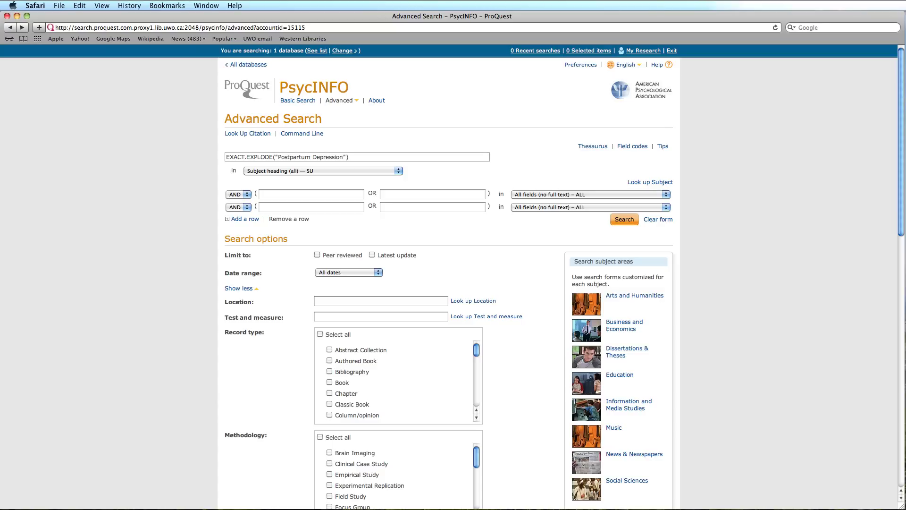
left_click(311, 194)
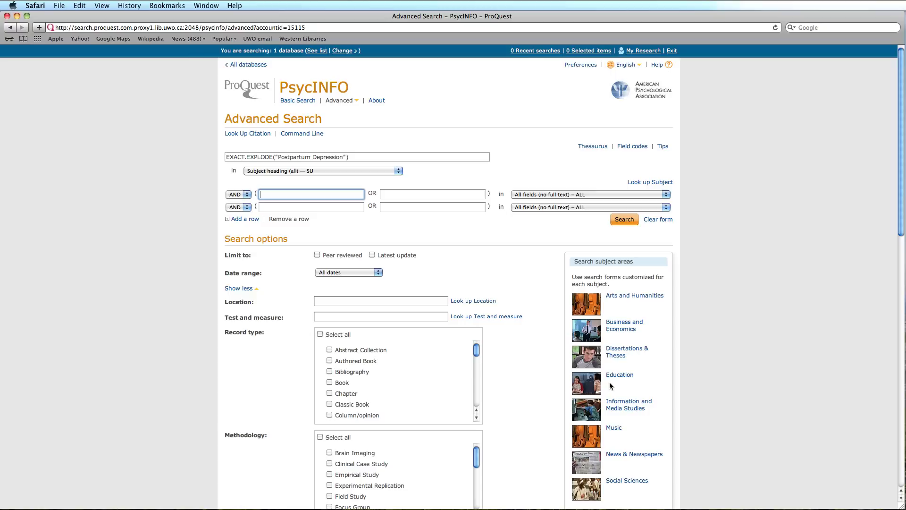
Search the thesaurus for 'medication' and add Drug Therapy as the second subject-heading row
left_click(594, 146)
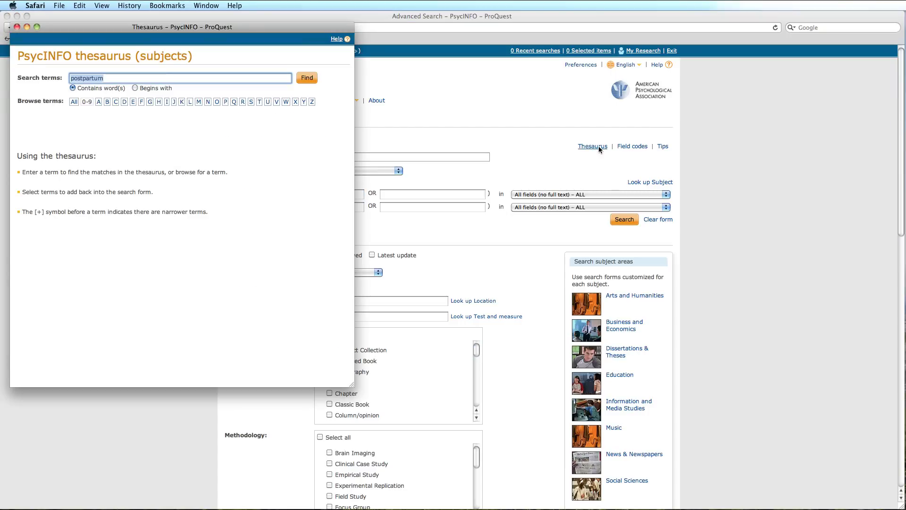
key("BackSpace")
type("medication")
left_click(308, 78)
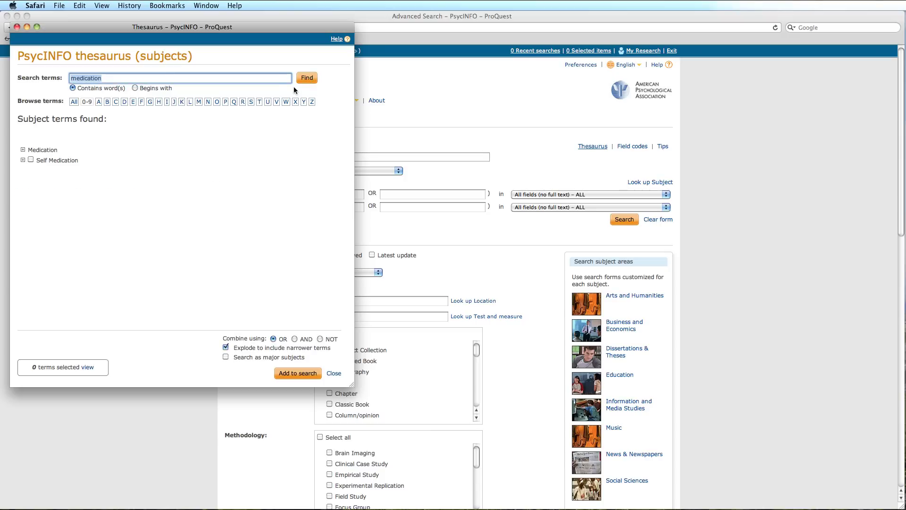
left_click(23, 150)
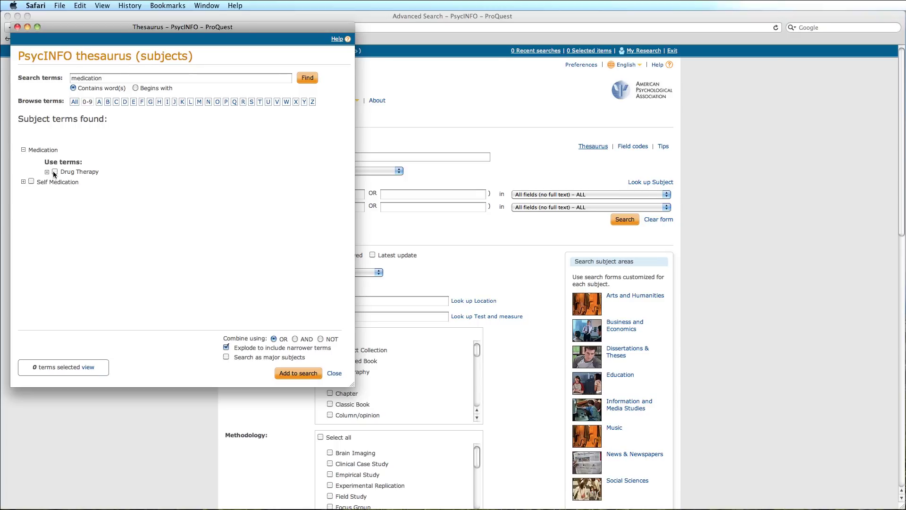
left_click(55, 172)
left_click(298, 373)
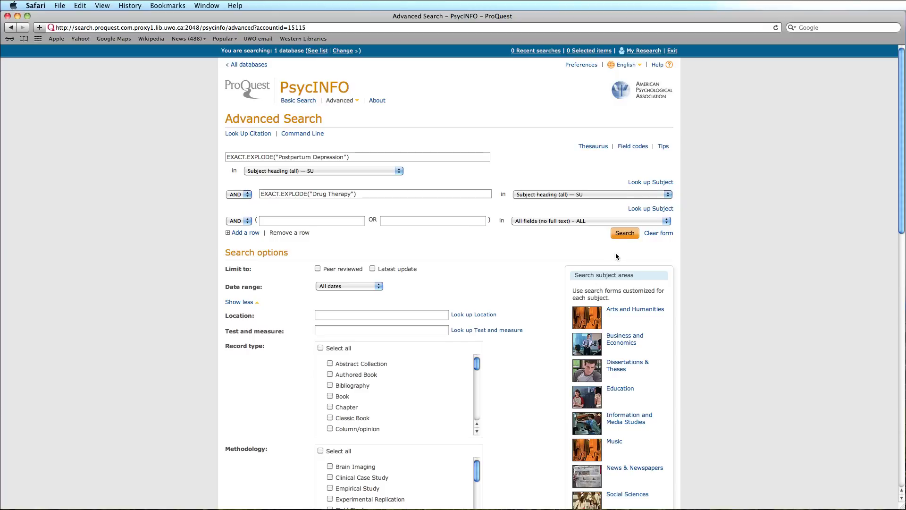
Run Postpartum Depression AND Drug Therapy for 119 results, then reopen Advanced Search
left_click(624, 235)
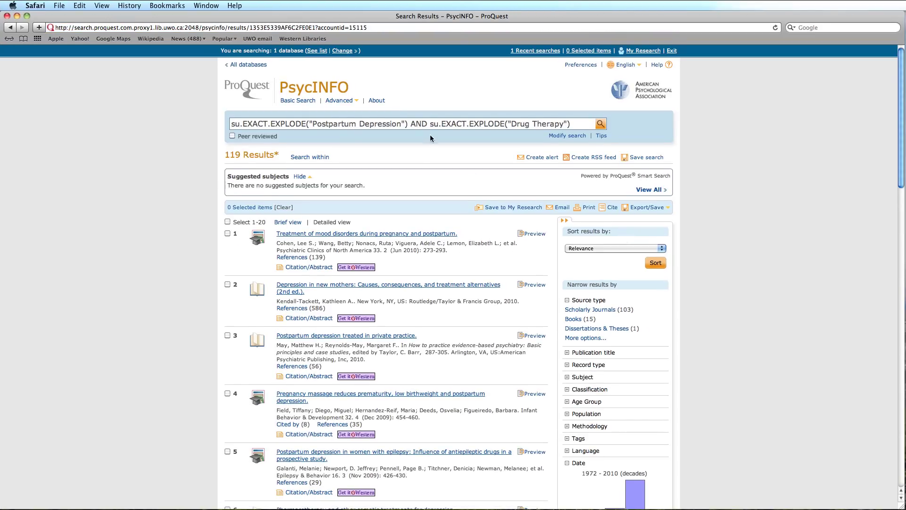
left_click(355, 101)
left_click(356, 104)
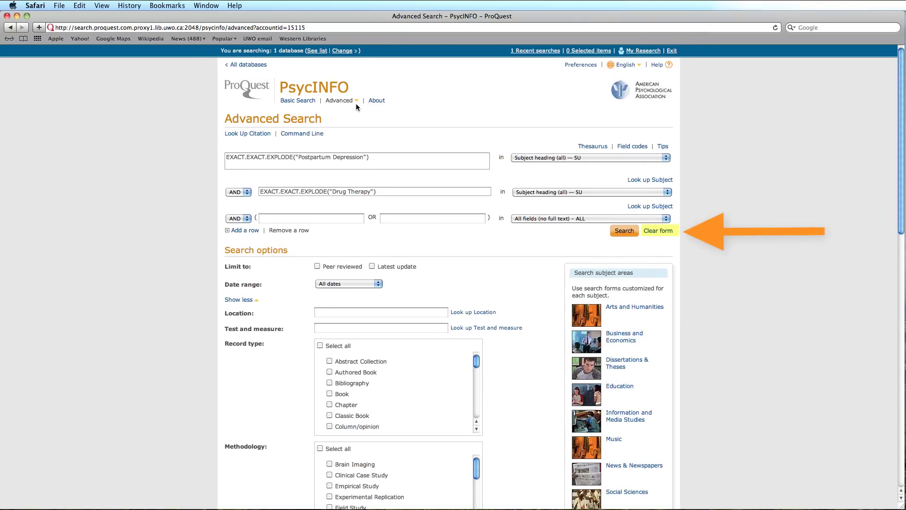
Clear the form, look up 'adverse reactions' in the thesaurus, and add Side Effects (Drug)
left_click(650, 231)
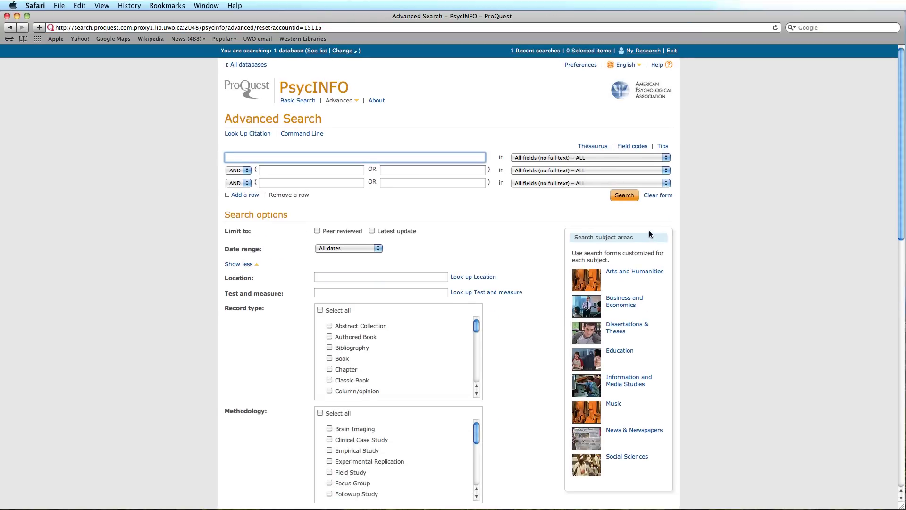
left_click(593, 147)
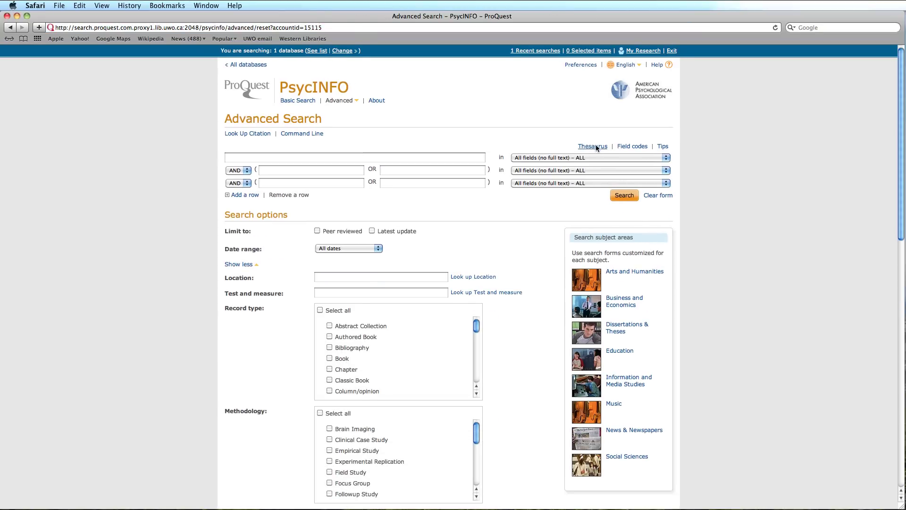
key("BackSpace")
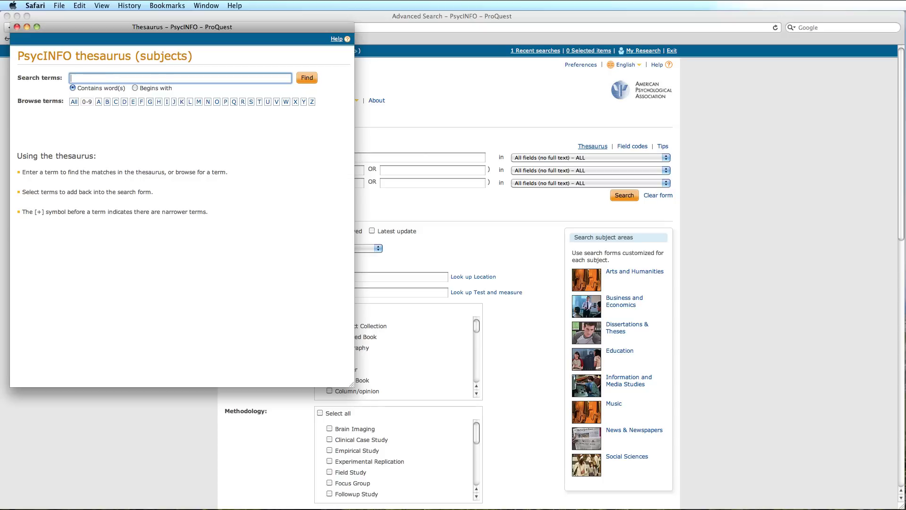
type("adverse reactions")
left_click(316, 79)
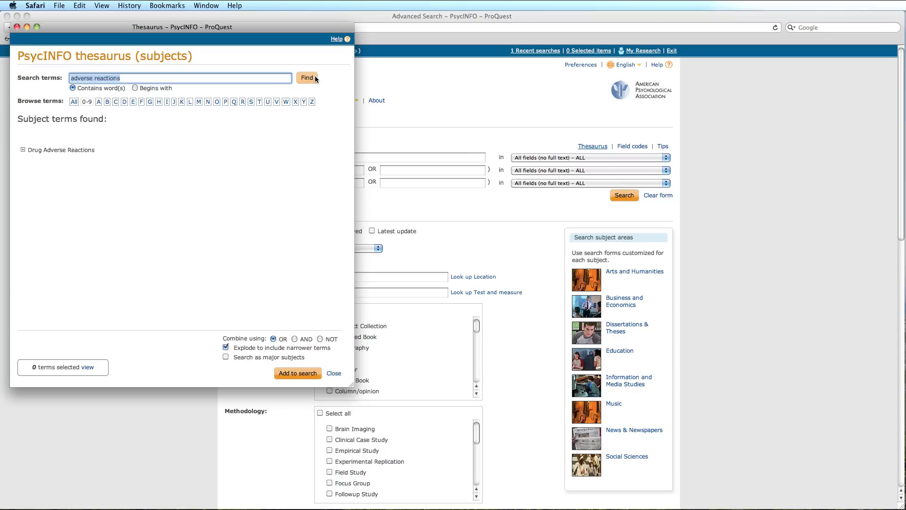
left_click(22, 150)
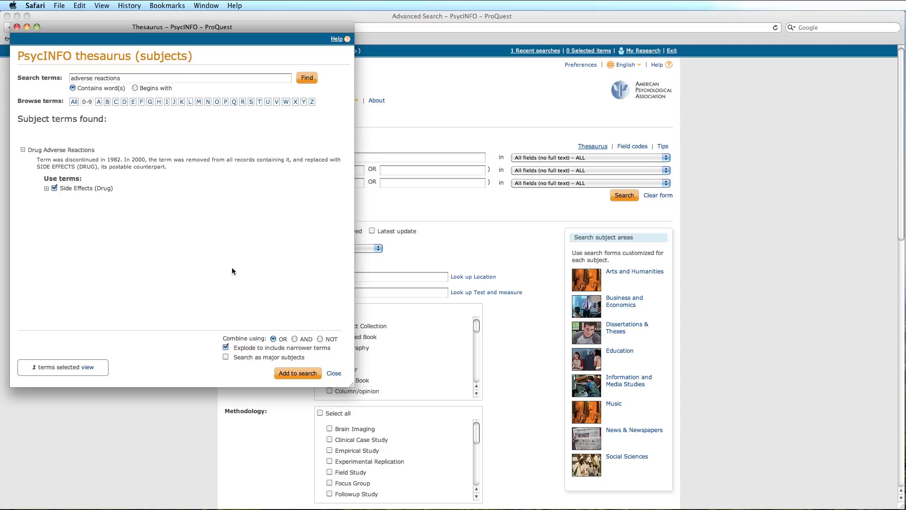
left_click(288, 373)
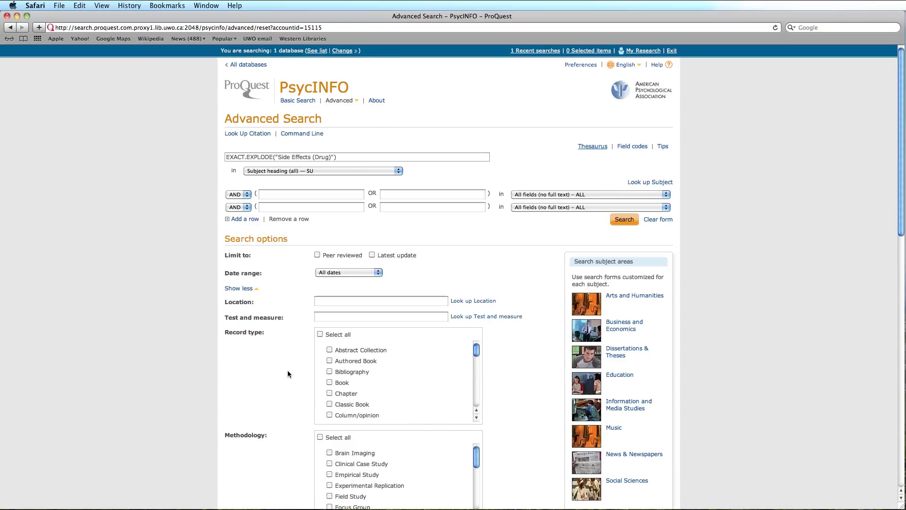
Run the Side Effects (Drug) search for 17837 results and view the two recent searches
left_click(618, 226)
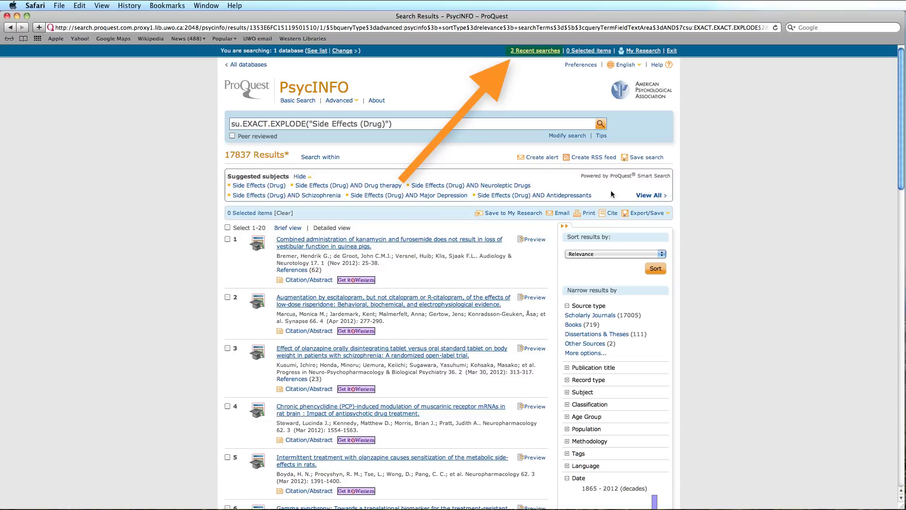
left_click(549, 53)
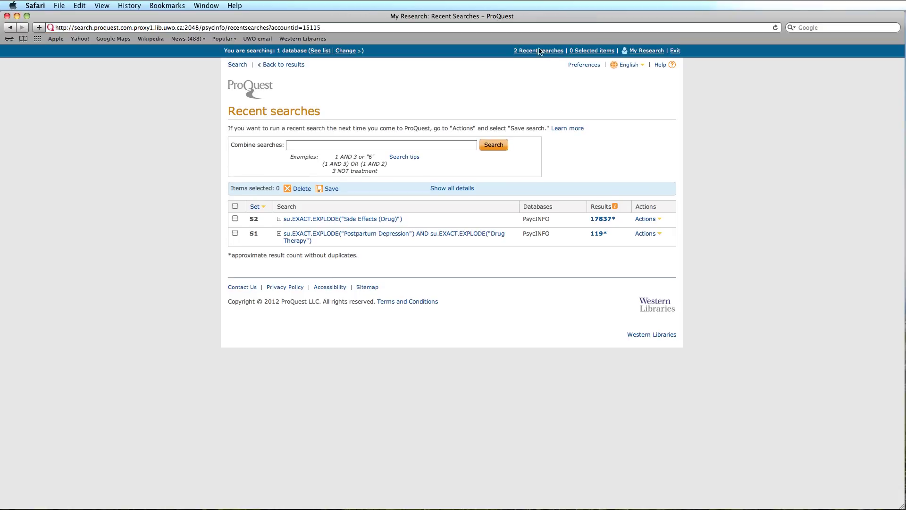
Combine search sets with '1 AND 2', getting 11 results
left_click(323, 145)
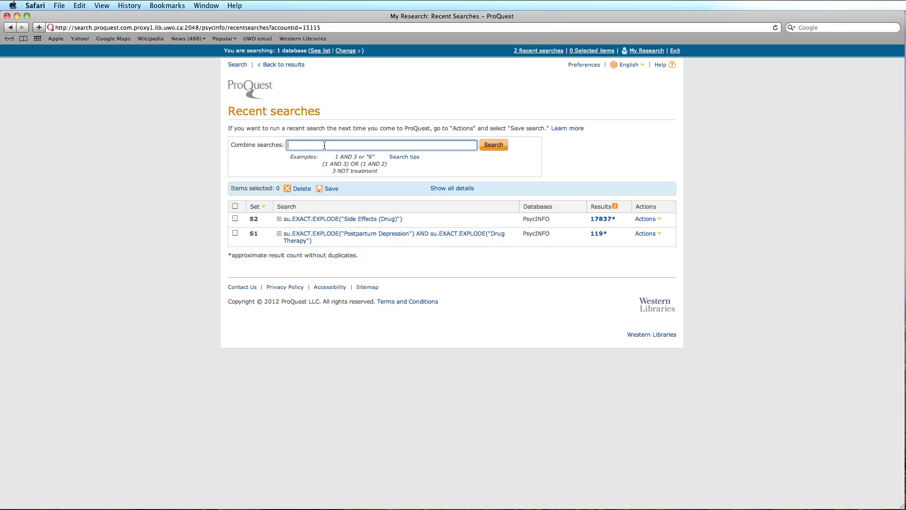
type("1 AND 2")
left_click(491, 146)
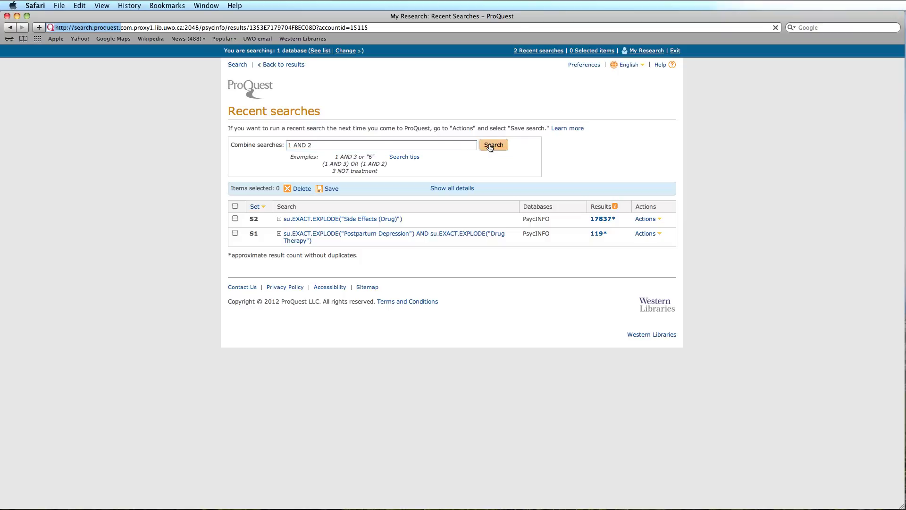
scroll(489, 143, "down", 2)
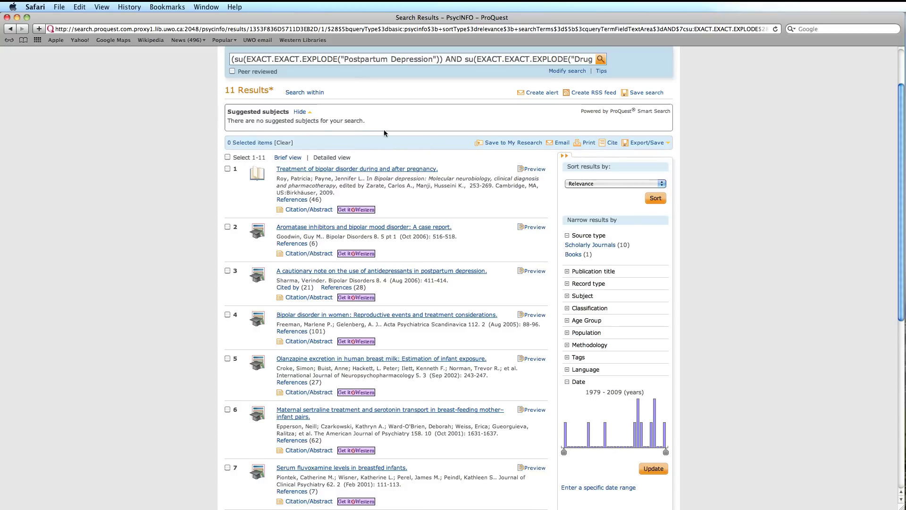
left_click(296, 157)
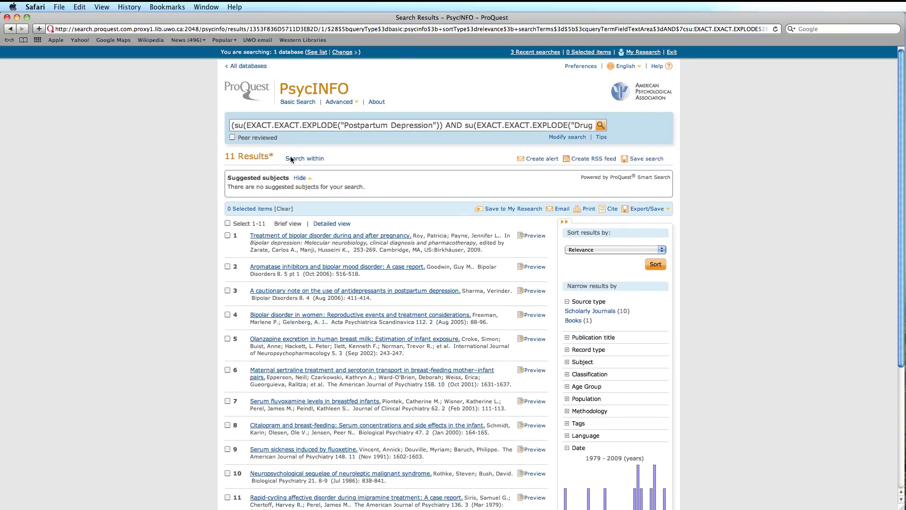
left_click(333, 225)
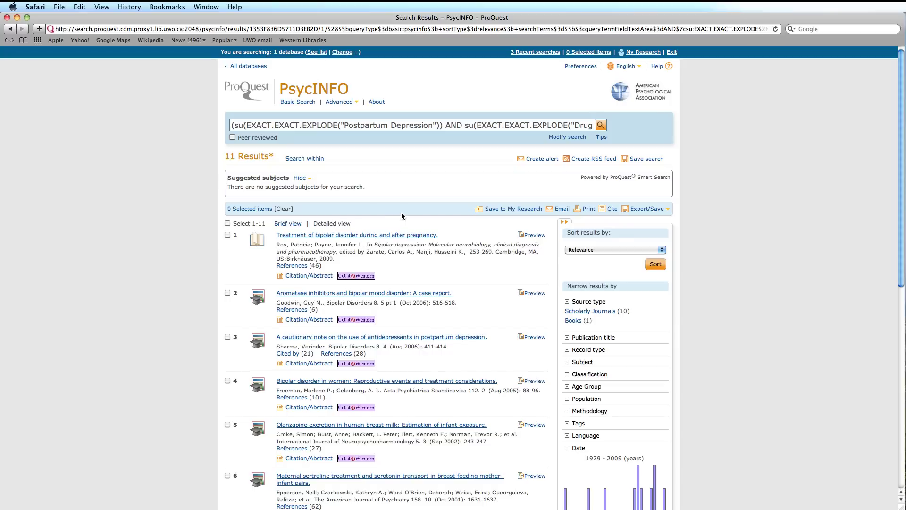
left_click(521, 236)
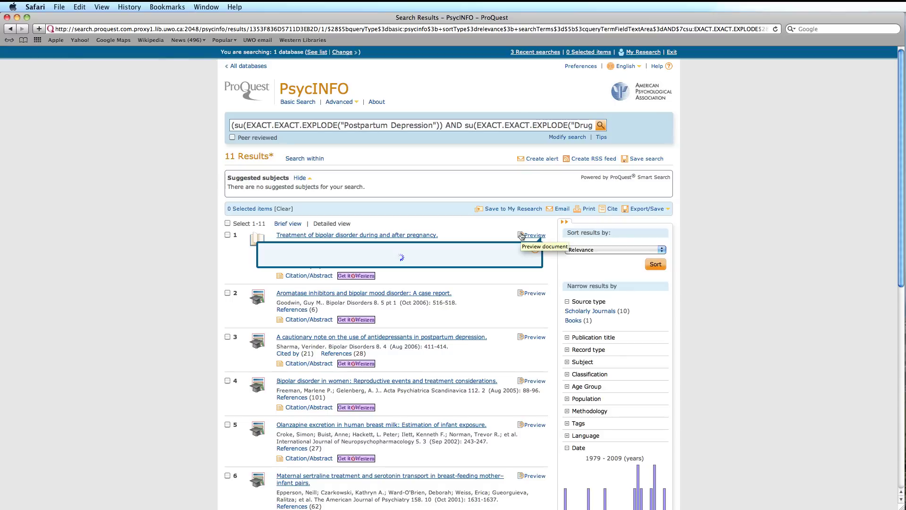
scroll(522, 238, "down", 1)
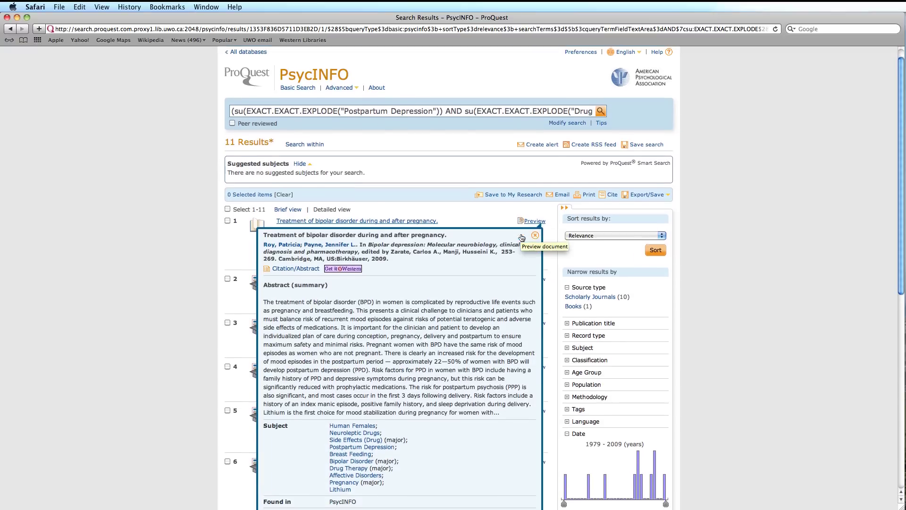
scroll(522, 238, "down", 1)
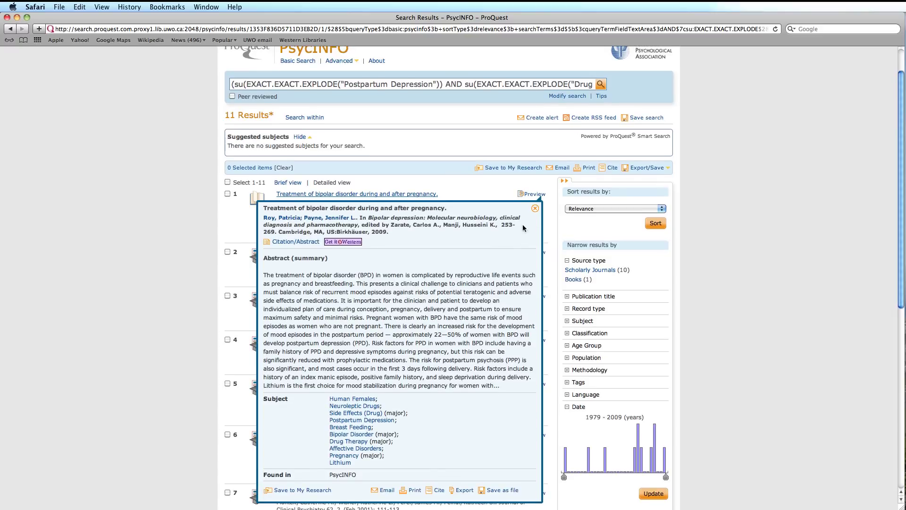
left_click(535, 208)
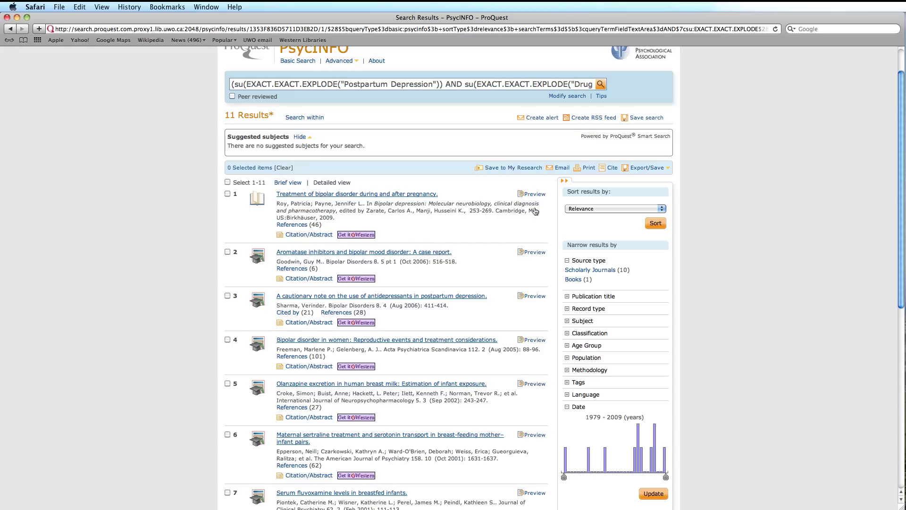
left_click(535, 118)
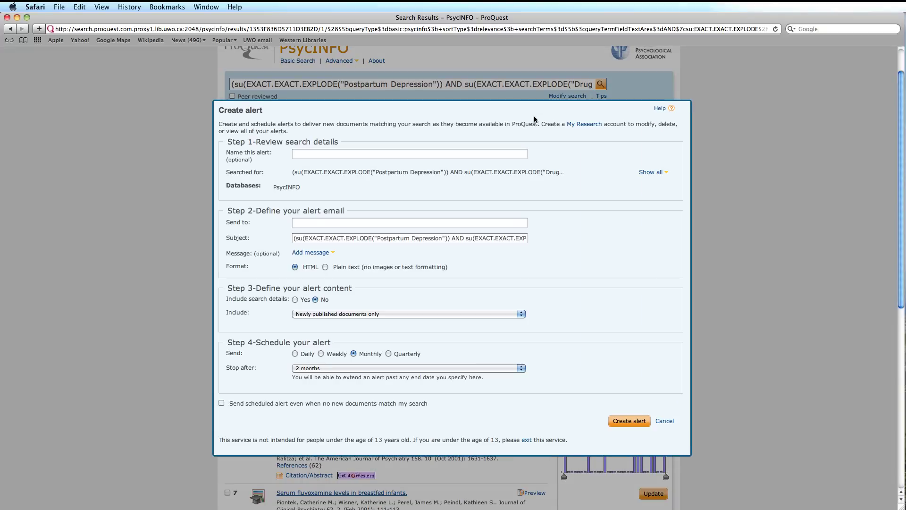
left_click(683, 109)
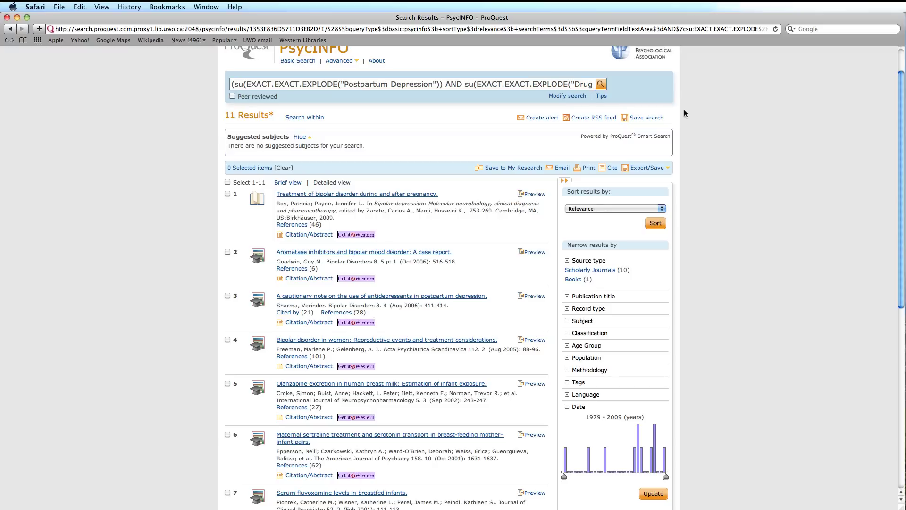
left_click(586, 118)
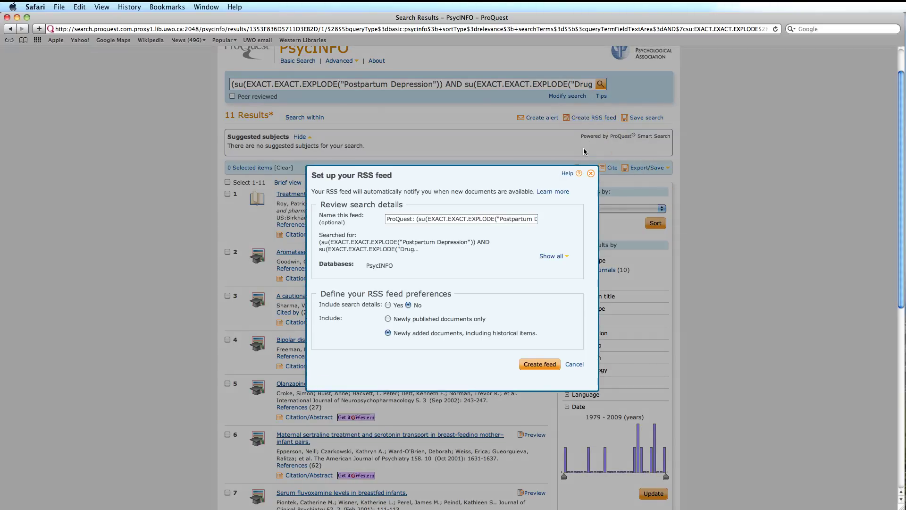
left_click(589, 174)
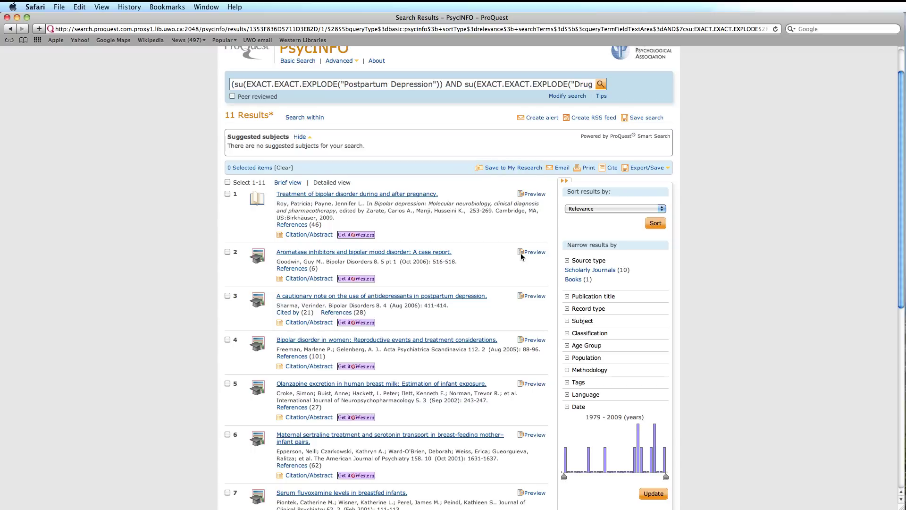
Mark result 2 and open its Email form, then close it without sending
left_click(228, 252)
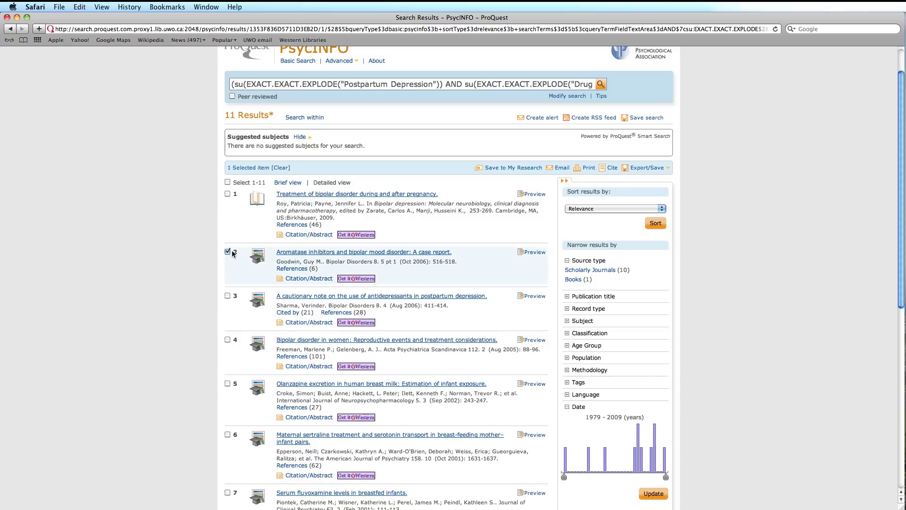
left_click(553, 168)
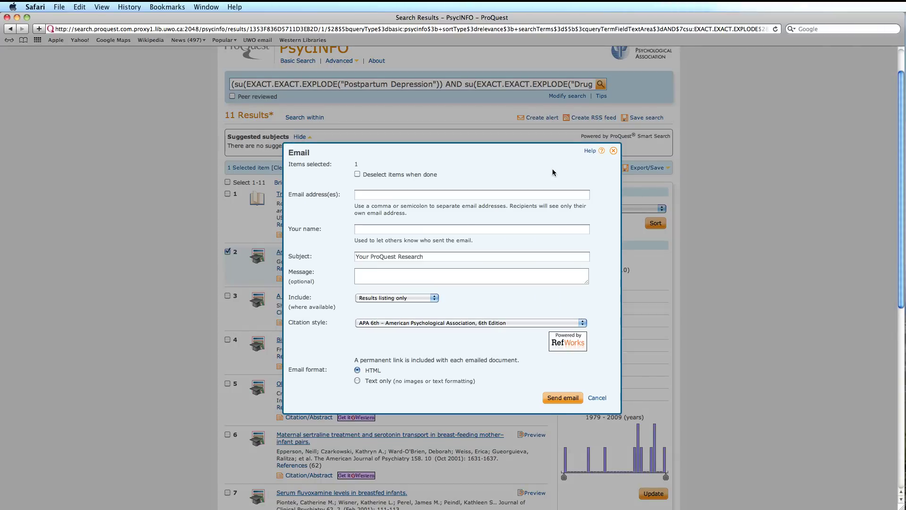
left_click(614, 151)
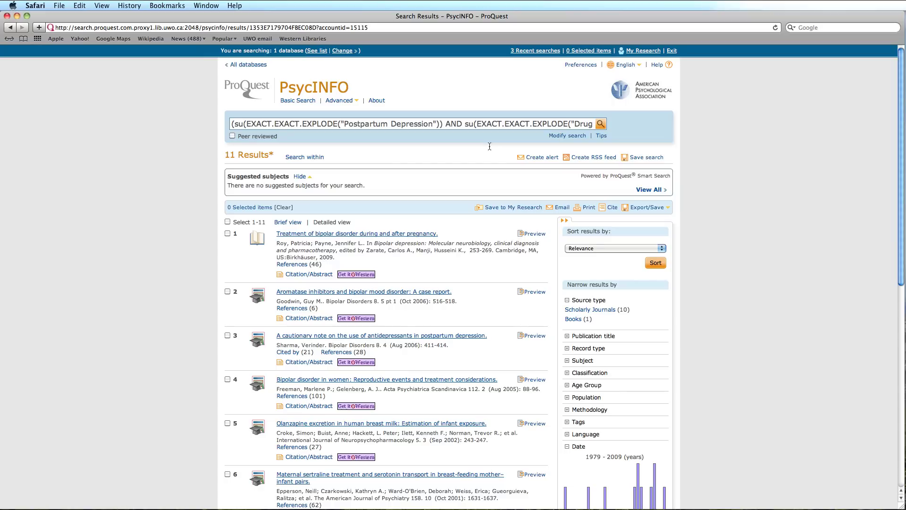
Choose Command Line from the Advanced dropdown
left_click(348, 112)
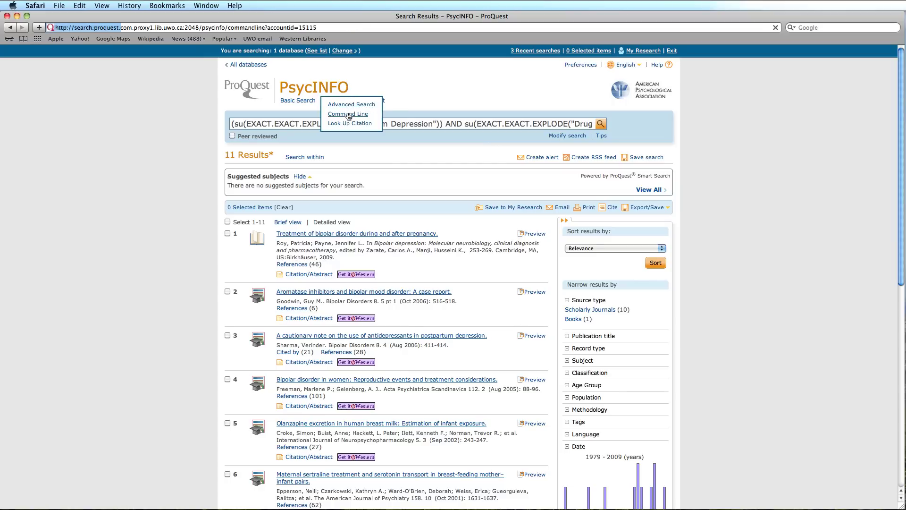